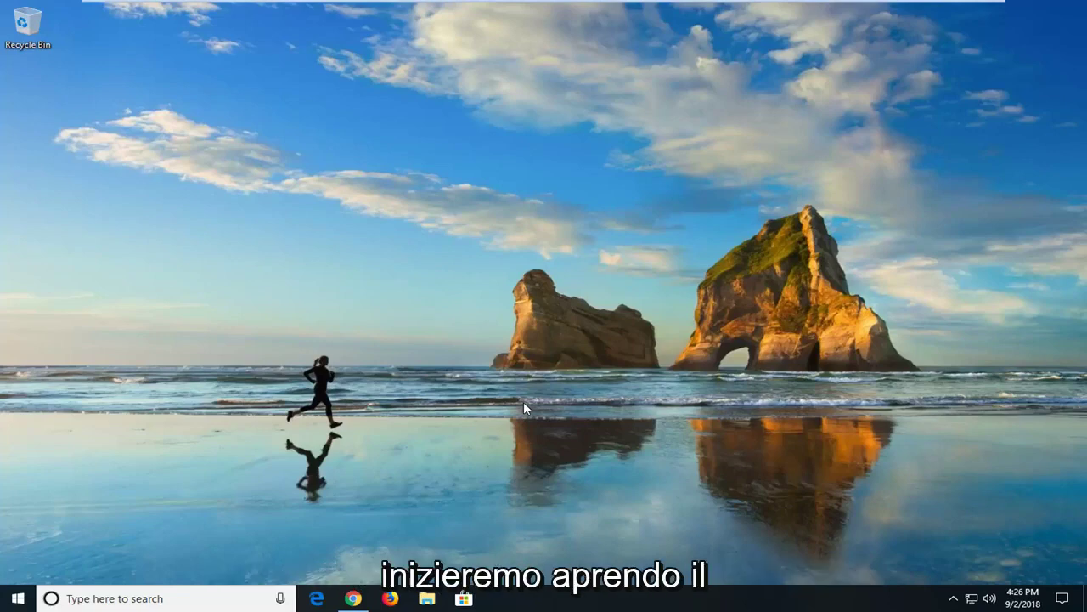
Step: Search 'control panel' from Start and launch the Control Panel best match
{"action": "left_click", "coordinate": [15, 601]}
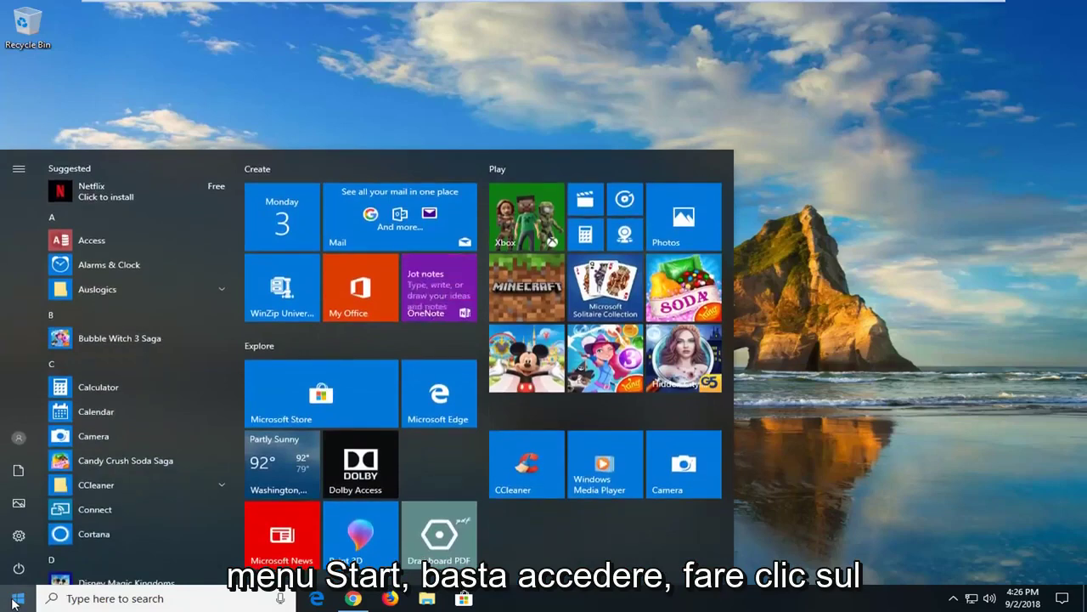
{"action": "type", "text": "con"}
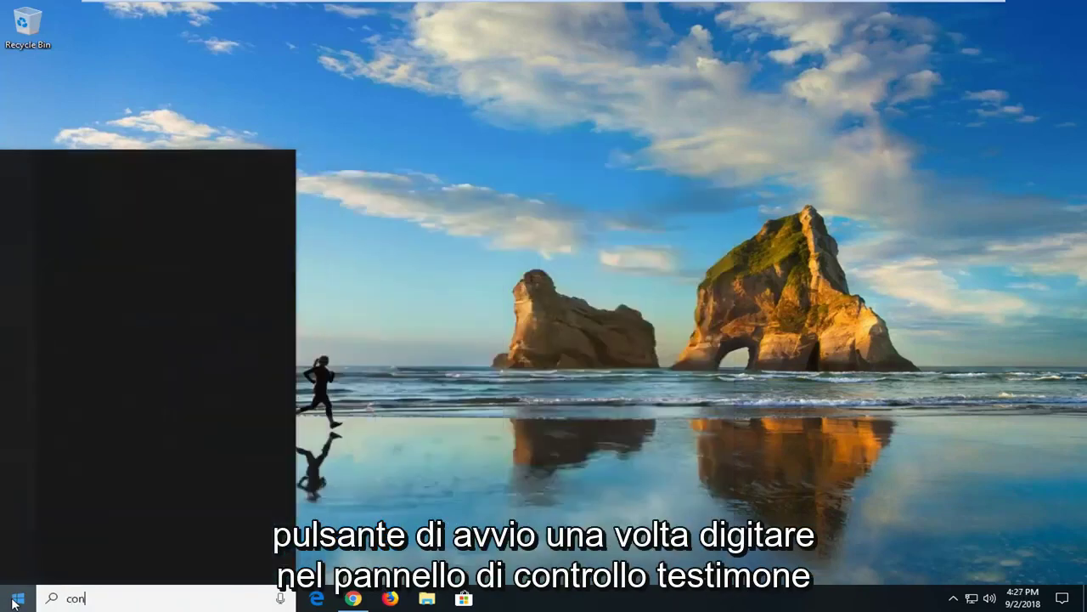
{"action": "type", "text": "trol panel"}
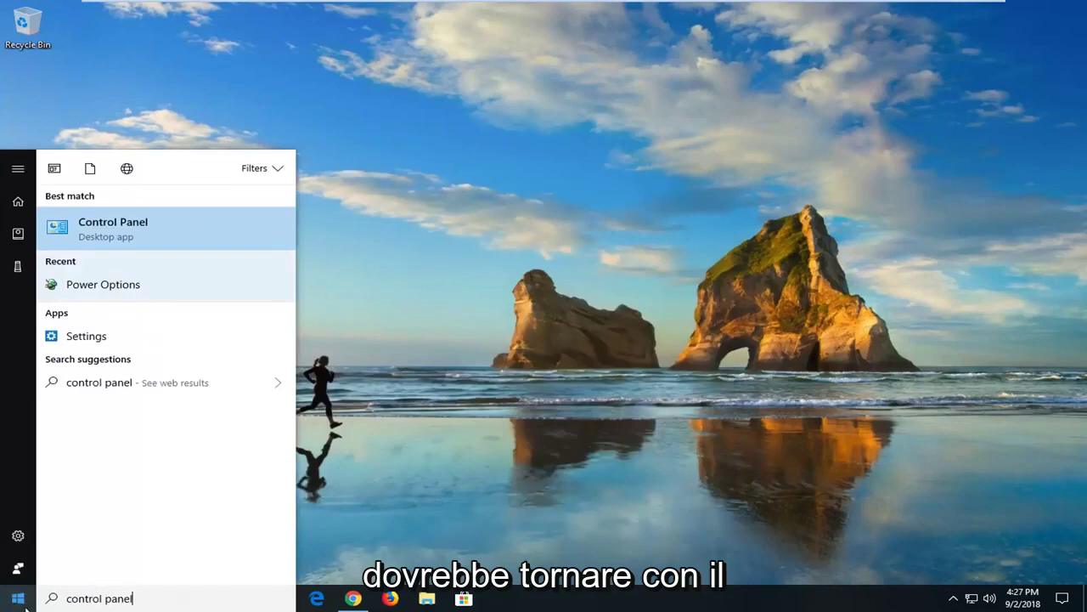
{"action": "left_click", "coordinate": [174, 241]}
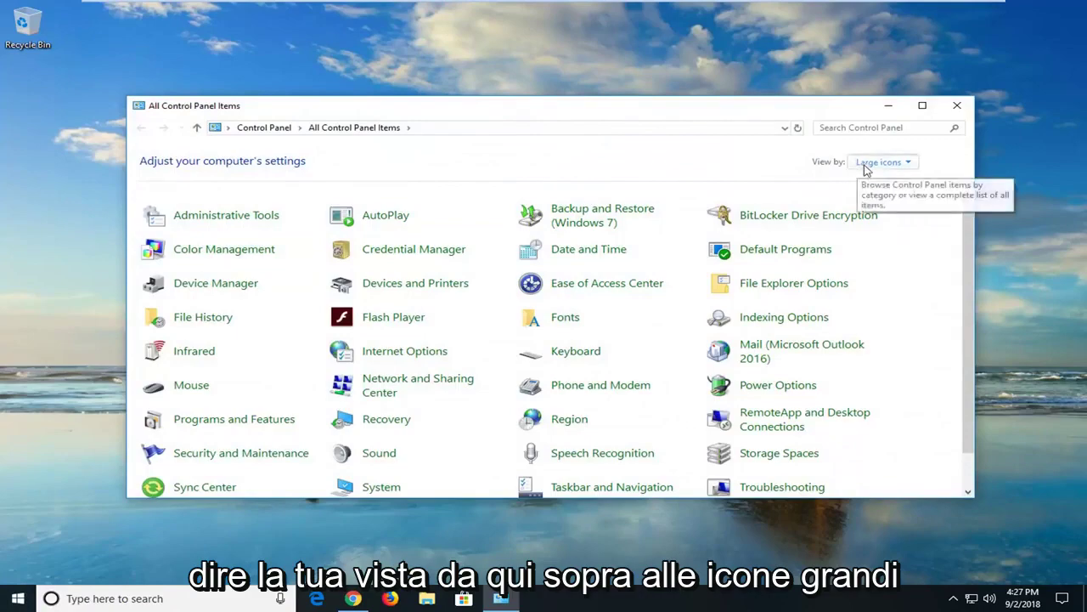
Step: Keep large-icon view, go to Power Options and edit the Balanced plan's settings
{"action": "left_click", "coordinate": [865, 162]}
{"action": "left_click", "coordinate": [893, 197]}
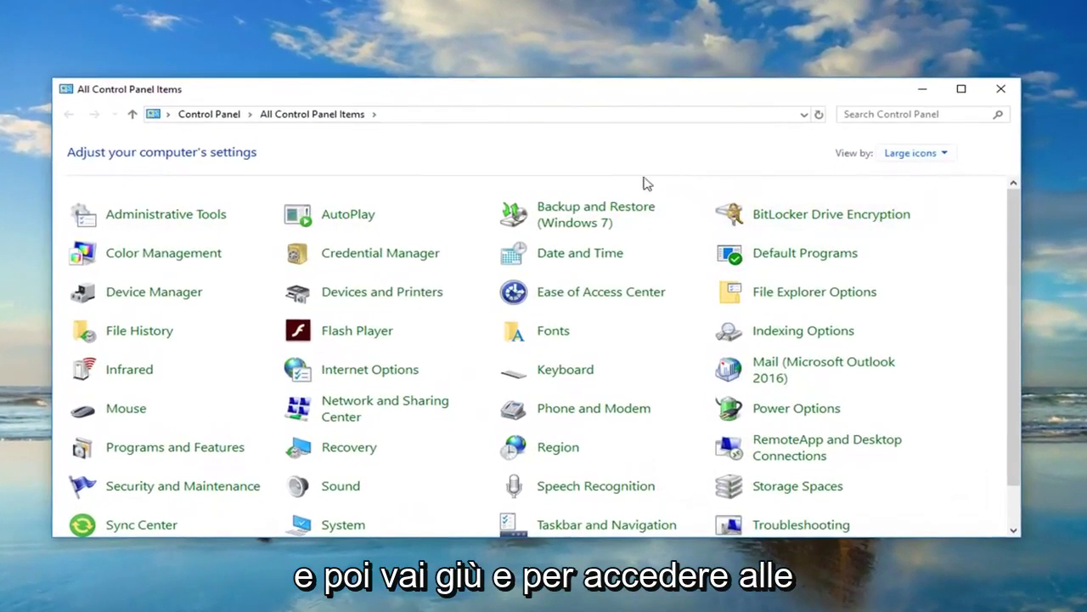
{"action": "left_click", "coordinate": [801, 417]}
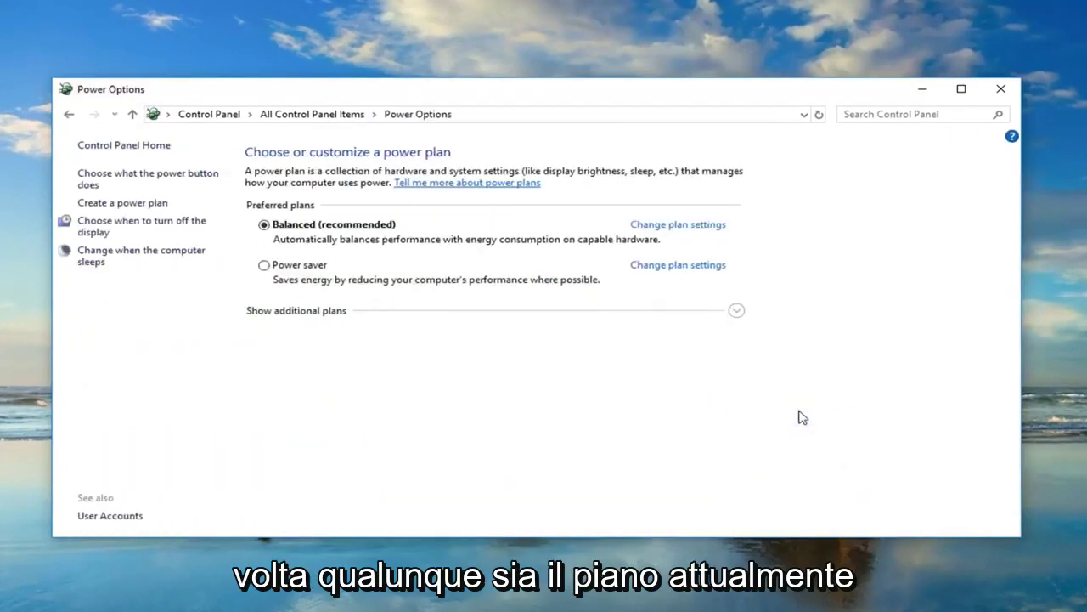
{"action": "left_click", "coordinate": [686, 226]}
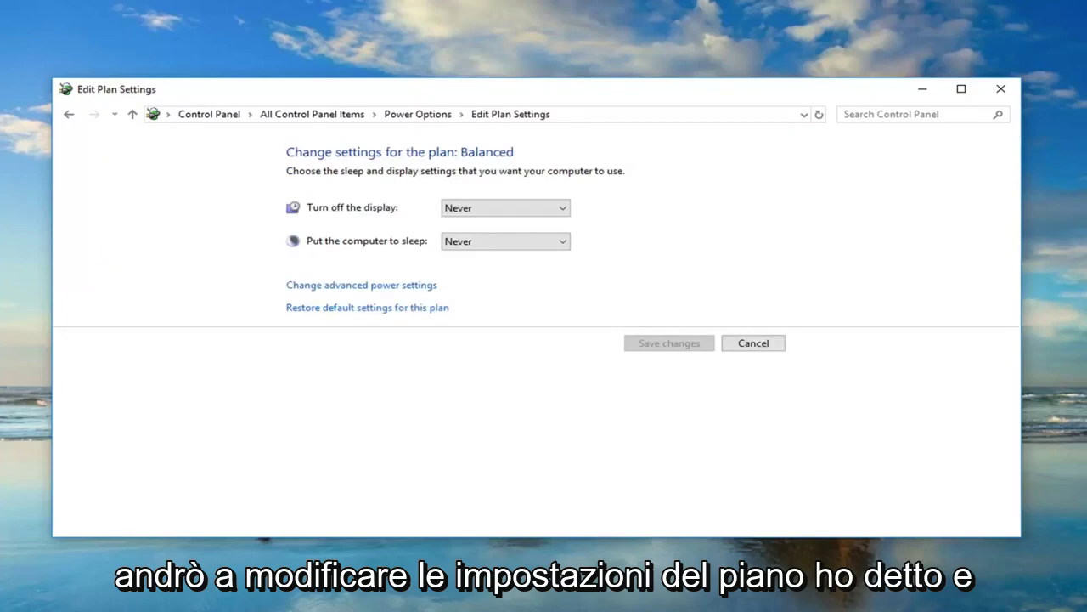
Step: In advanced power settings, expand PCI Express > Link State Power Management, showing Moderate power savings
{"action": "left_click", "coordinate": [368, 289]}
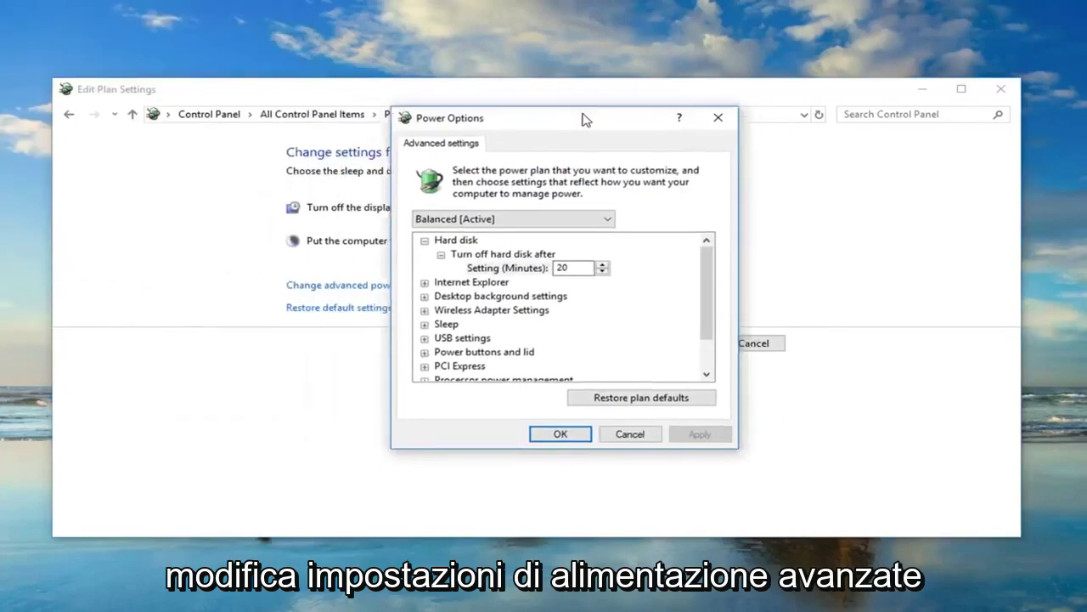
{"action": "left_click_drag", "start_coordinate": [156, 24], "coordinate": [568, 117]}
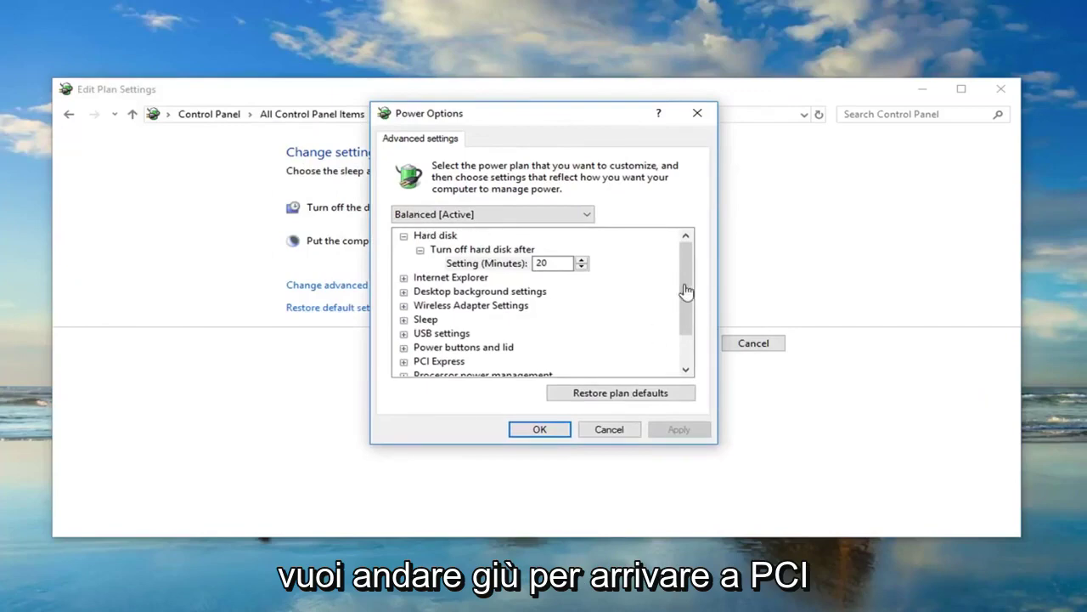
{"action": "left_click_drag", "start_coordinate": [685, 299], "coordinate": [688, 316]}
{"action": "left_click", "coordinate": [463, 309]}
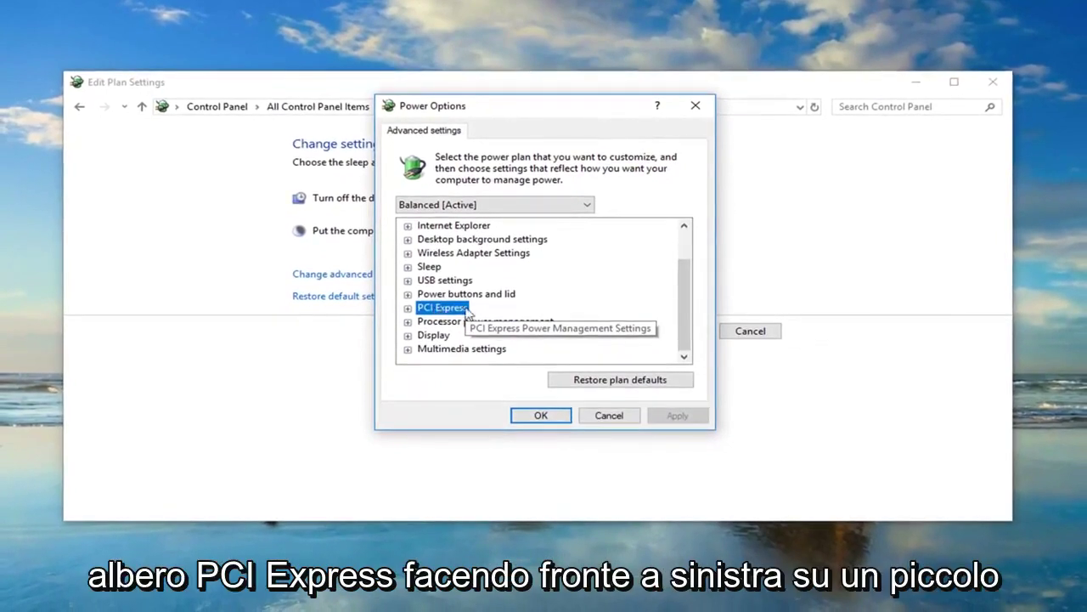
{"action": "left_click", "coordinate": [408, 308]}
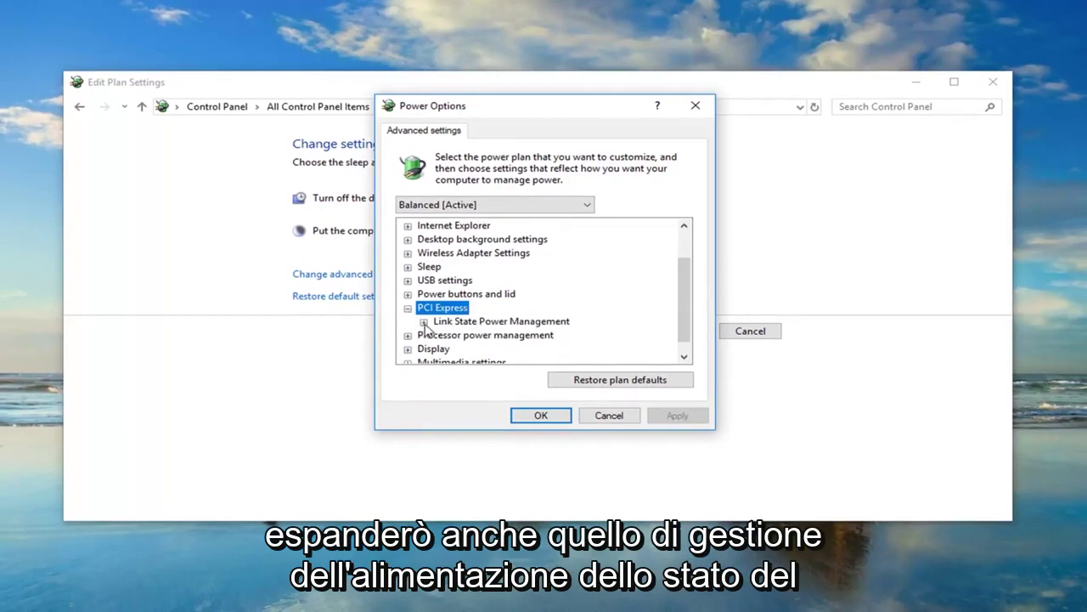
{"action": "left_click", "coordinate": [423, 322]}
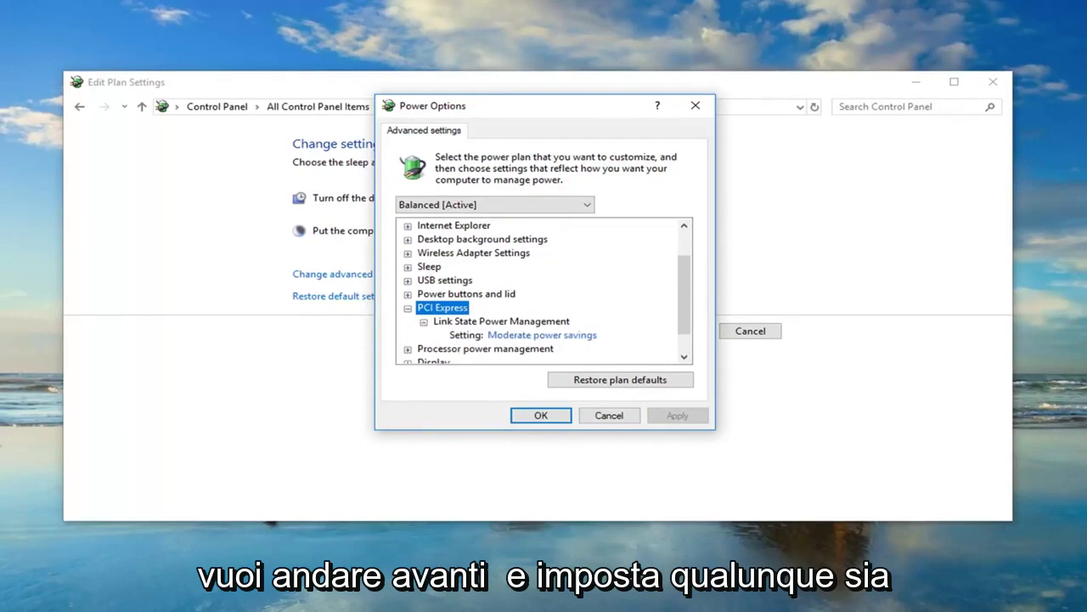
Step: Change Link State Power Management from Moderate power savings to Off, then apply and confirm
{"action": "left_click", "coordinate": [524, 339]}
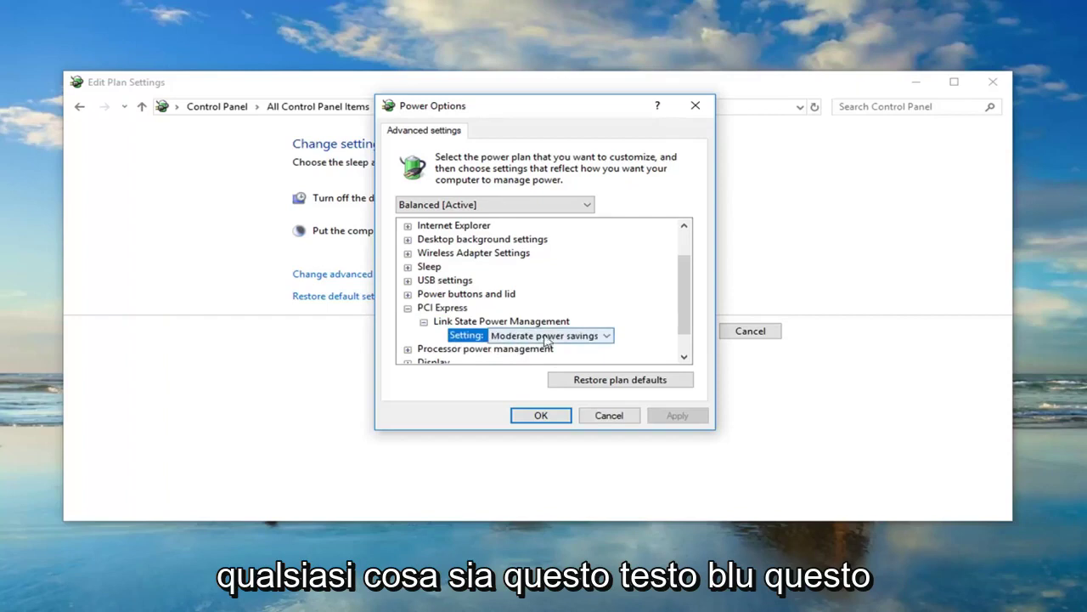
{"action": "left_click", "coordinate": [595, 338]}
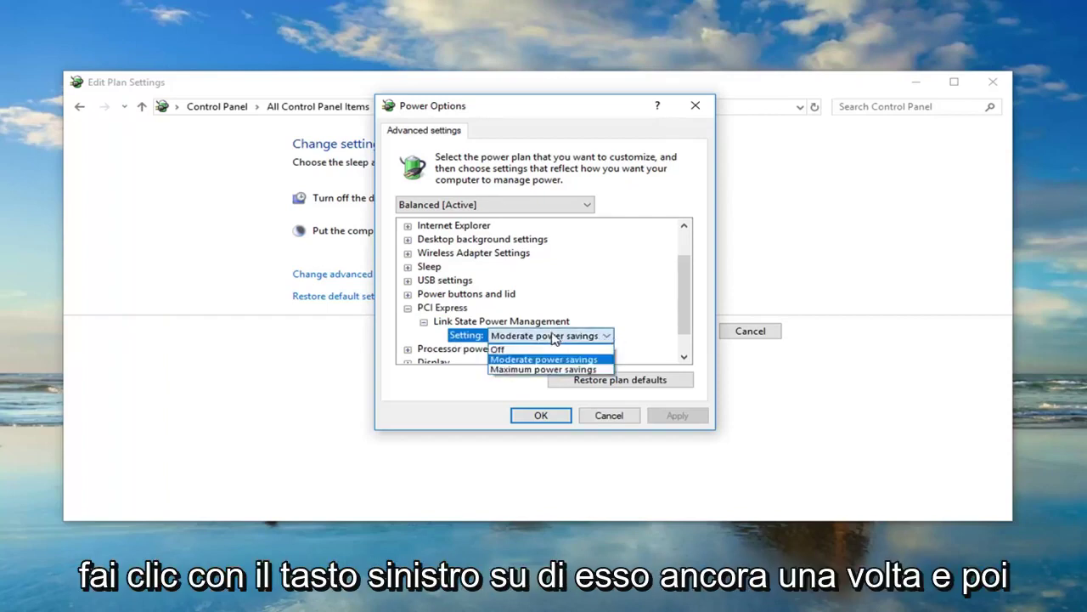
{"action": "left_click", "coordinate": [502, 349]}
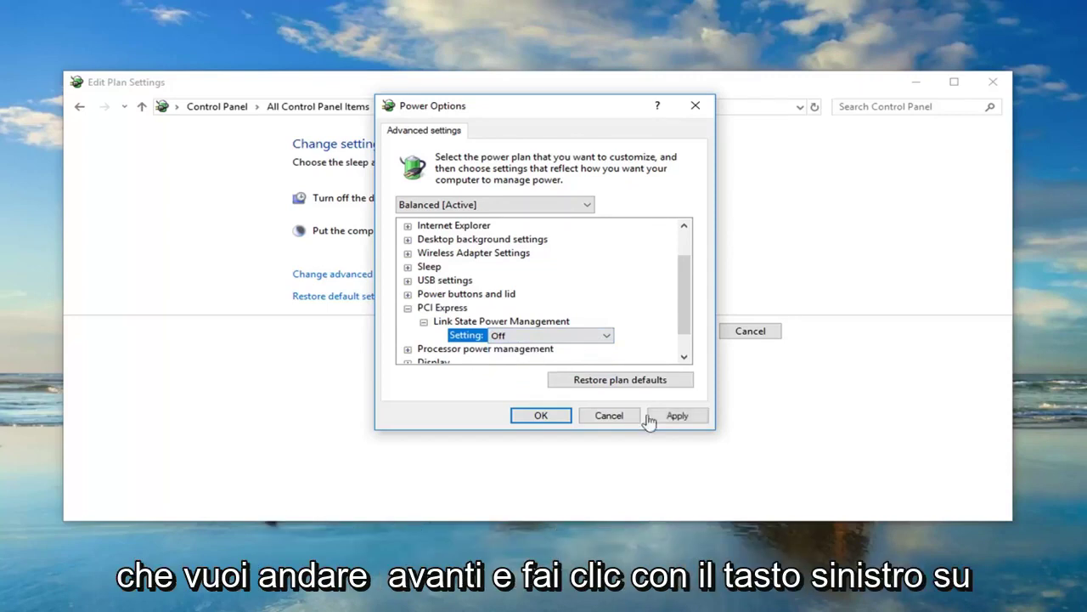
{"action": "left_click", "coordinate": [678, 416]}
{"action": "left_click", "coordinate": [541, 417]}
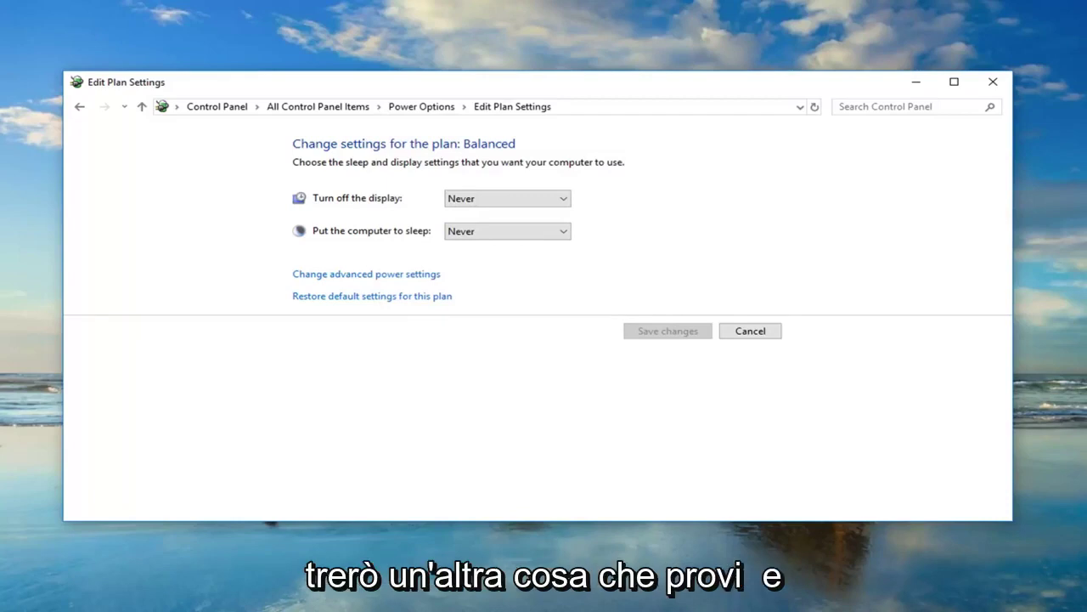
Step: Close the plan settings and launch Command Prompt as administrator, approving the UAC prompt
{"action": "left_click", "coordinate": [992, 82]}
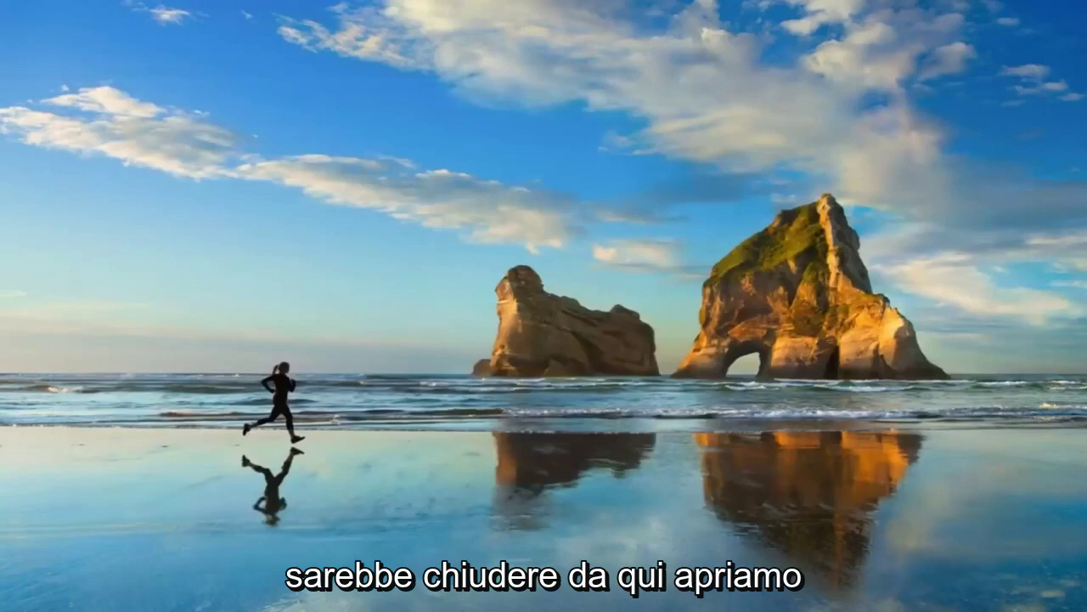
{"action": "left_click", "coordinate": [15, 604]}
{"action": "type", "text": "c"}
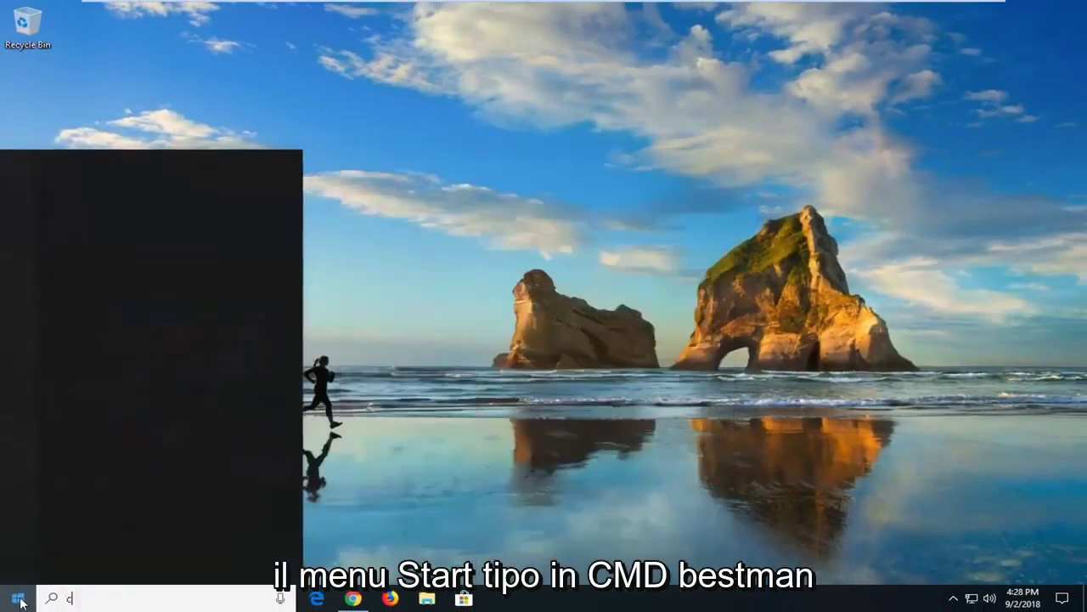
{"action": "type", "text": "md"}
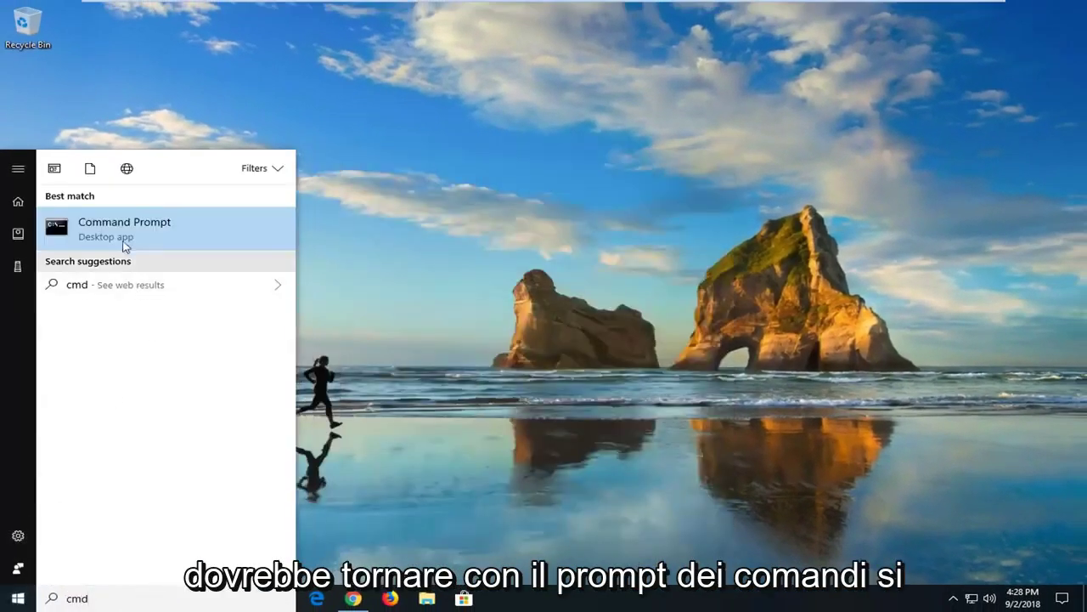
{"action": "right_click", "coordinate": [120, 233]}
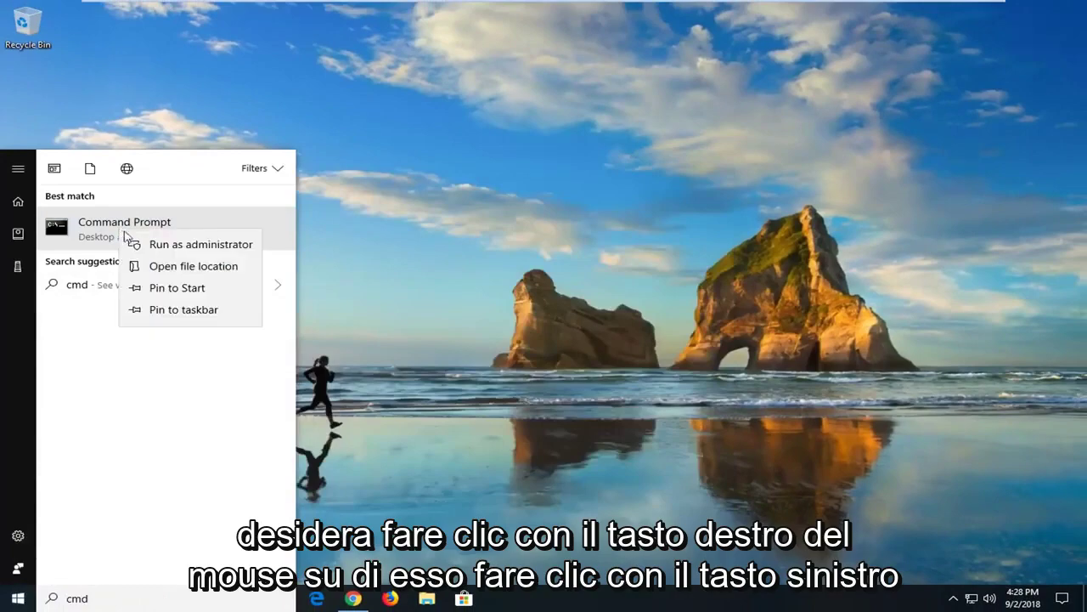
{"action": "left_click", "coordinate": [154, 247]}
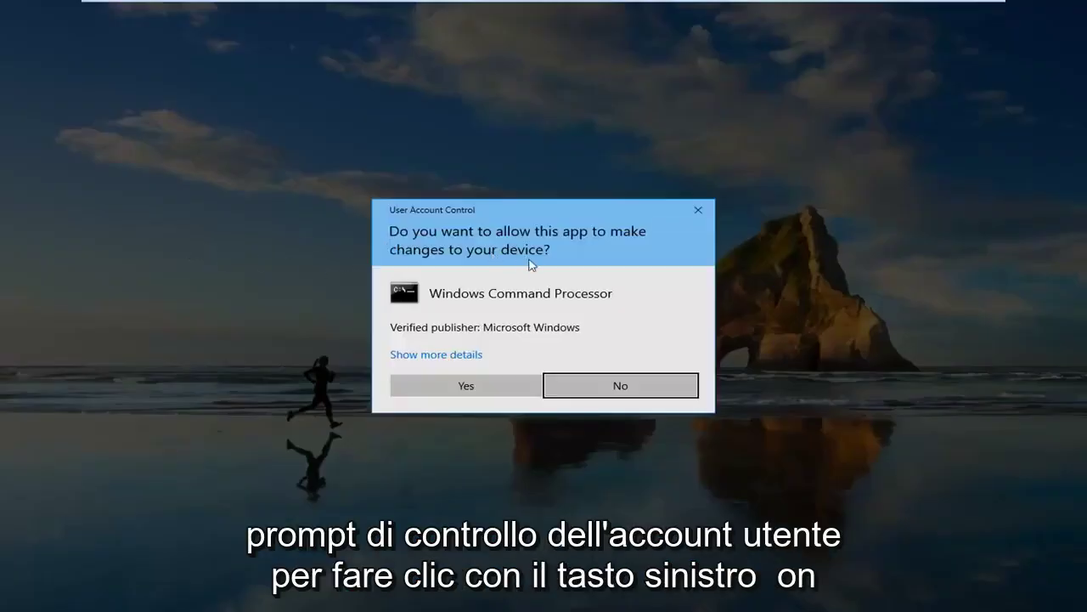
{"action": "left_click", "coordinate": [457, 389]}
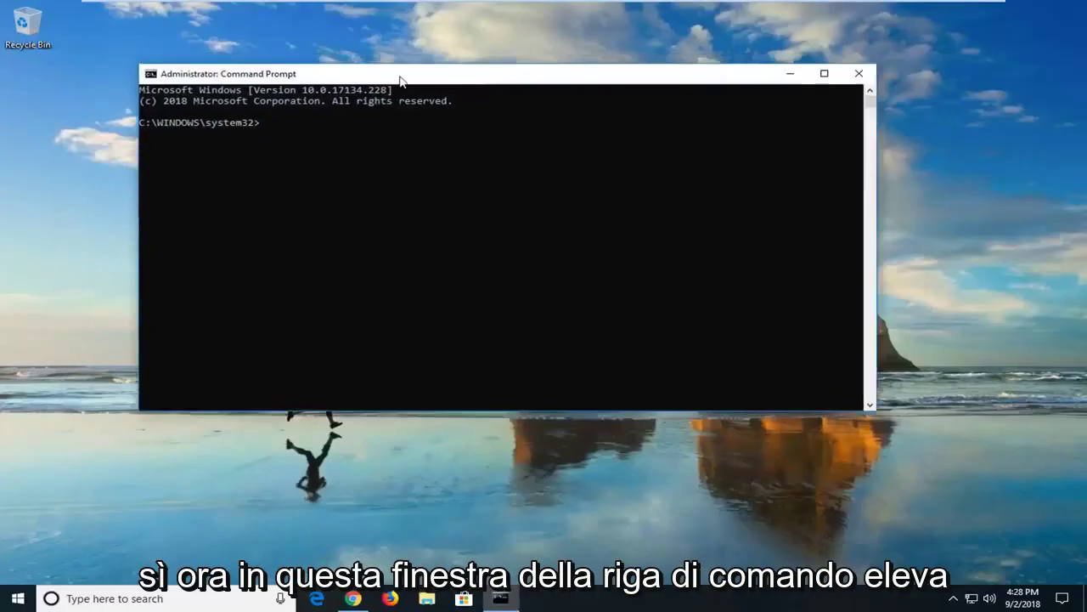
Step: Centre the Command Prompt window and enter 'powercfg -h off' at the prompt
{"action": "left_click_drag", "start_coordinate": [402, 81], "coordinate": [468, 114]}
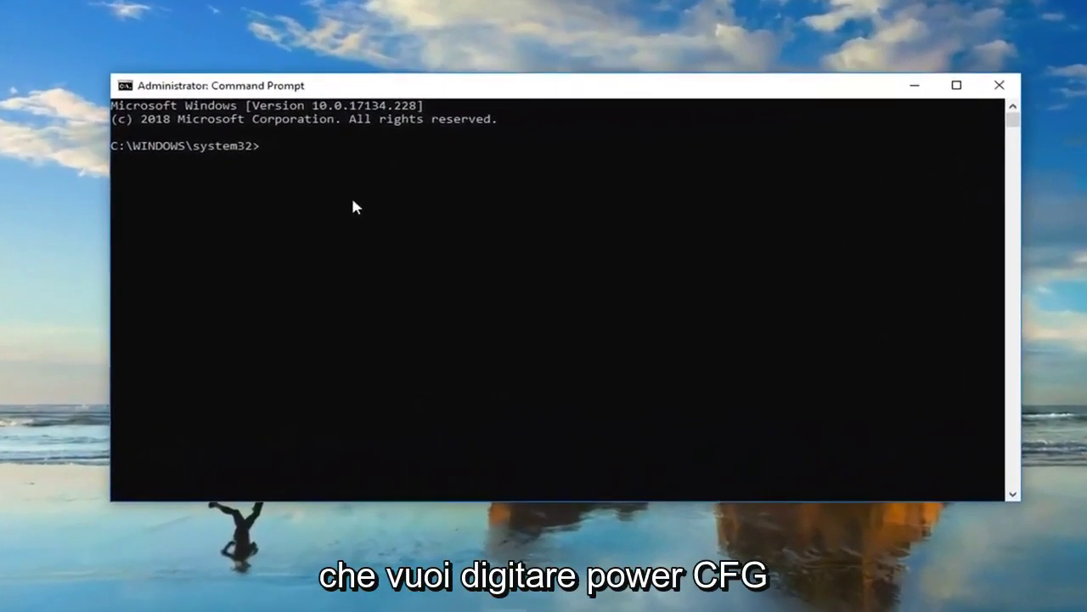
{"action": "type", "text": "pow"}
{"action": "type", "text": "erc"}
{"action": "type", "text": "fg"}
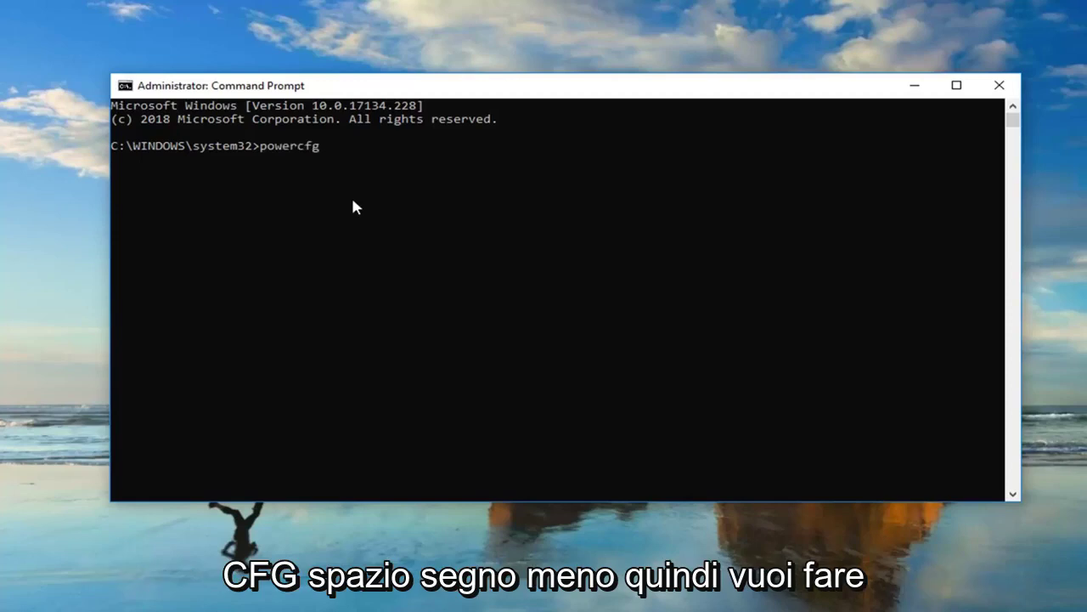
{"action": "type", "text": " -"}
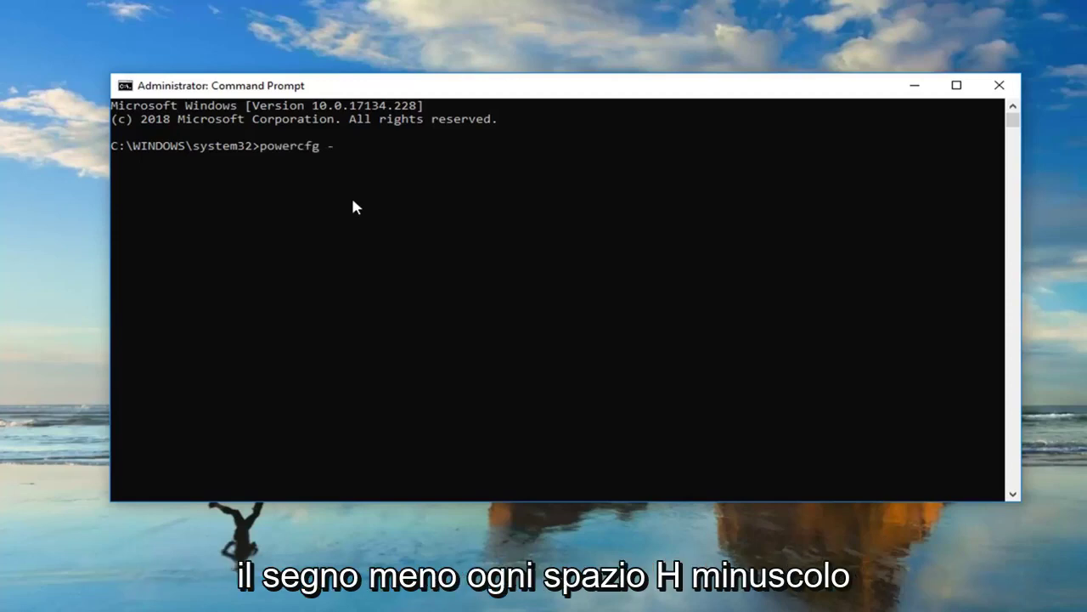
{"action": "type", "text": "h"}
{"action": "type", "text": " off"}
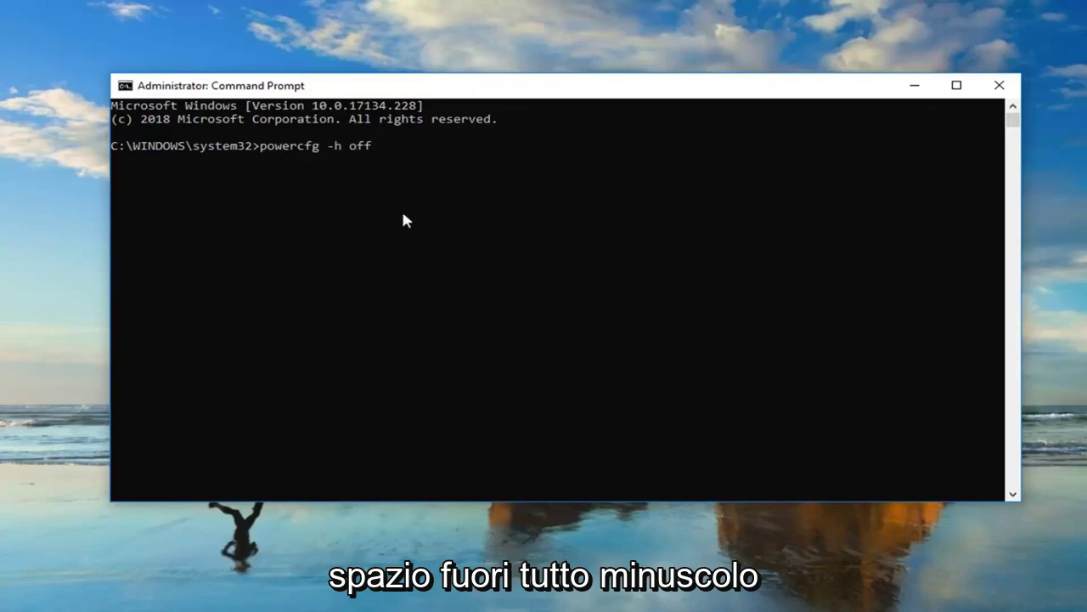
Step: Execute 'powercfg -h off' to turn hibernation off
{"action": "key", "text": "Return"}
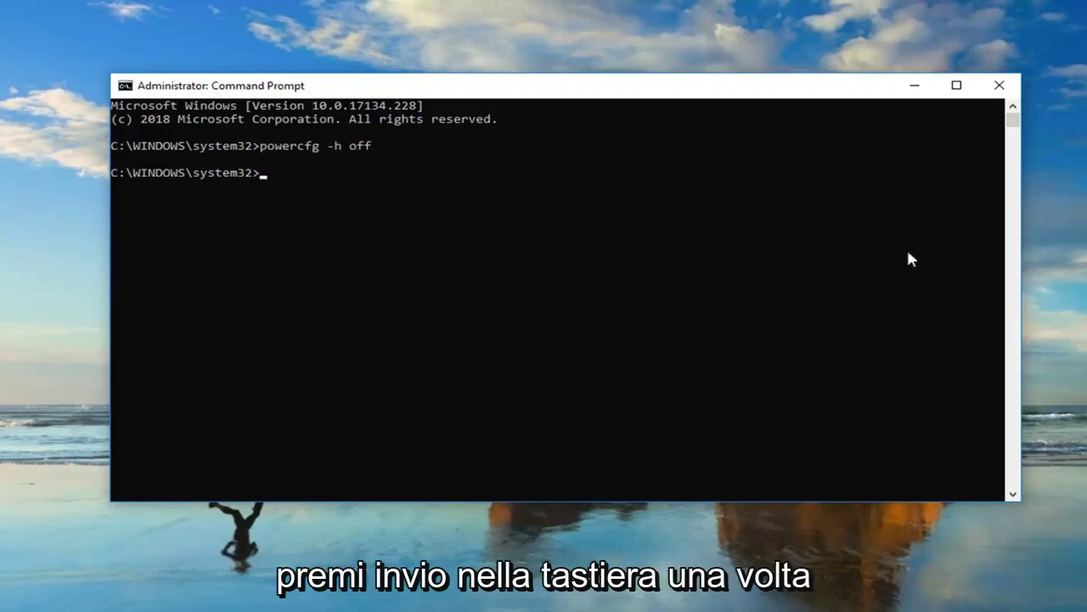